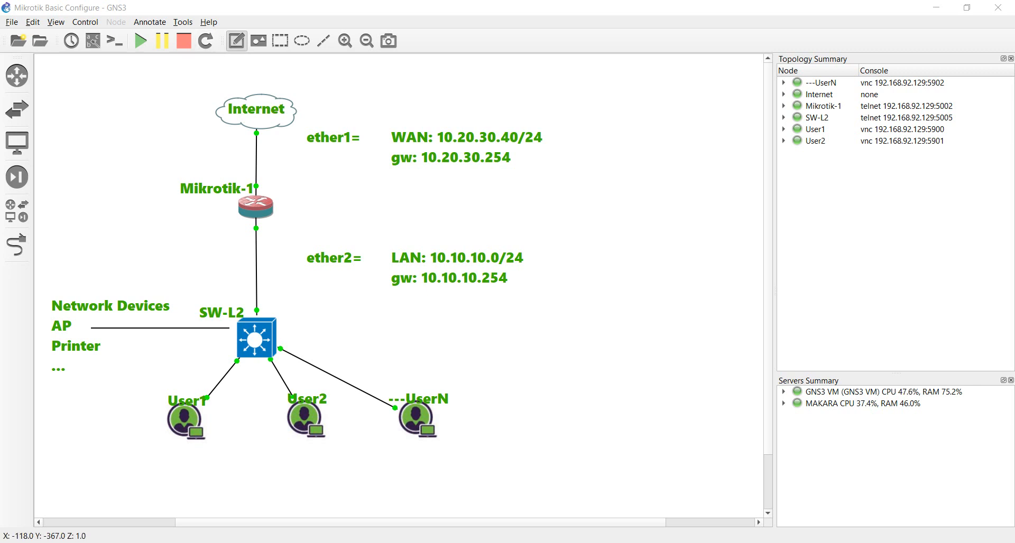
Add the note "DHCP-server for LAN 10.10.10.0/24" to the topology beside SW-L2, leaving clear space between the note and the switch.
{"action": "left_click", "coordinate": [331, 333]}
{"action": "type", "text": "DHC"}
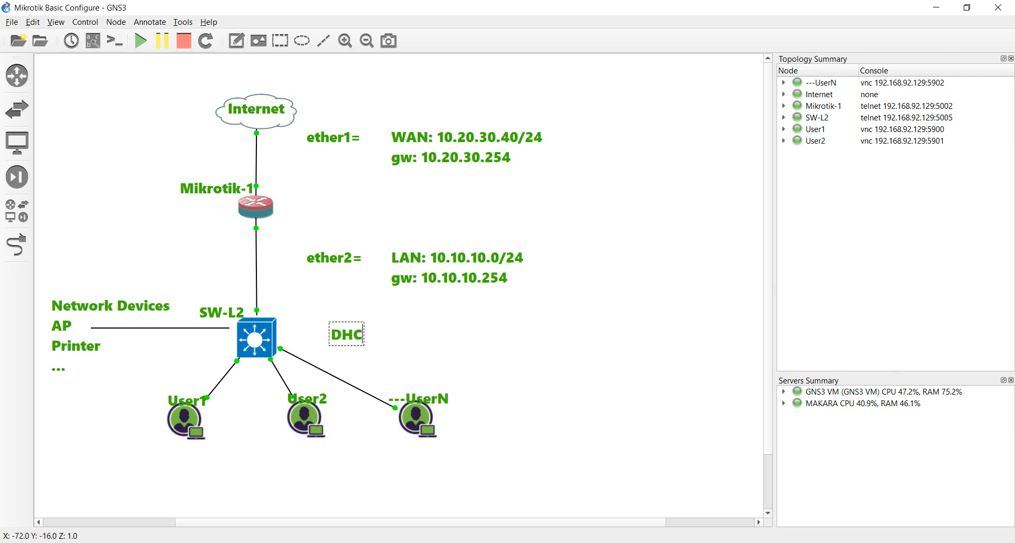
{"action": "type", "text": "P-serv"}
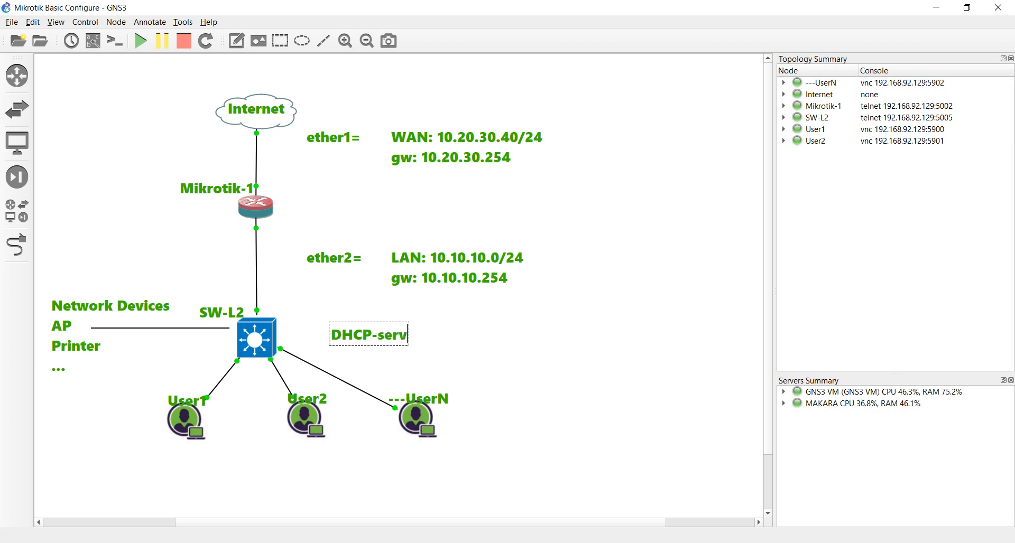
{"action": "type", "text": "er for LAN"}
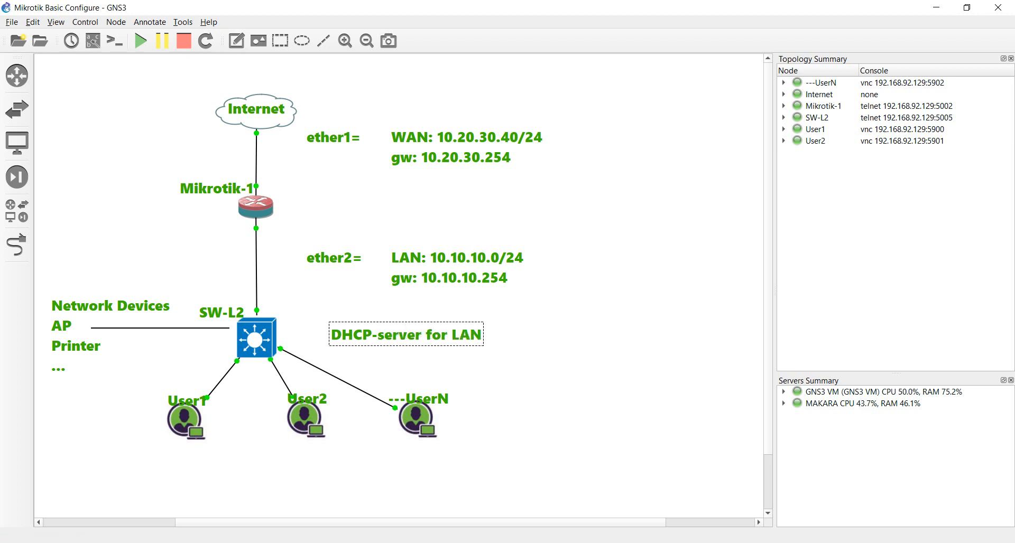
{"action": "type", "text": " 10.10.10.10"}
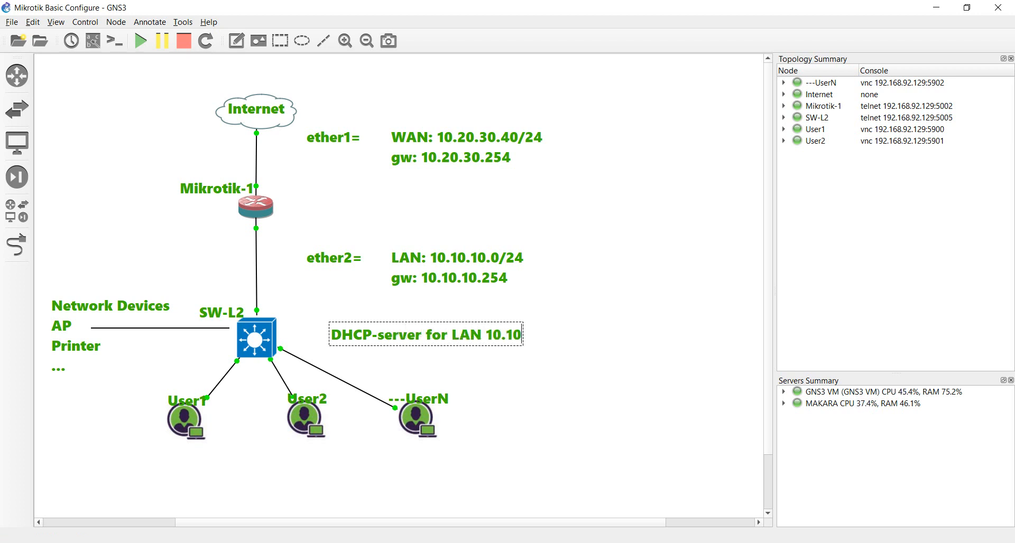
{"action": "key", "text": "BackSpace"}
{"action": "key", "text": "BackSpace"}
{"action": "type", "text": "0/24"}
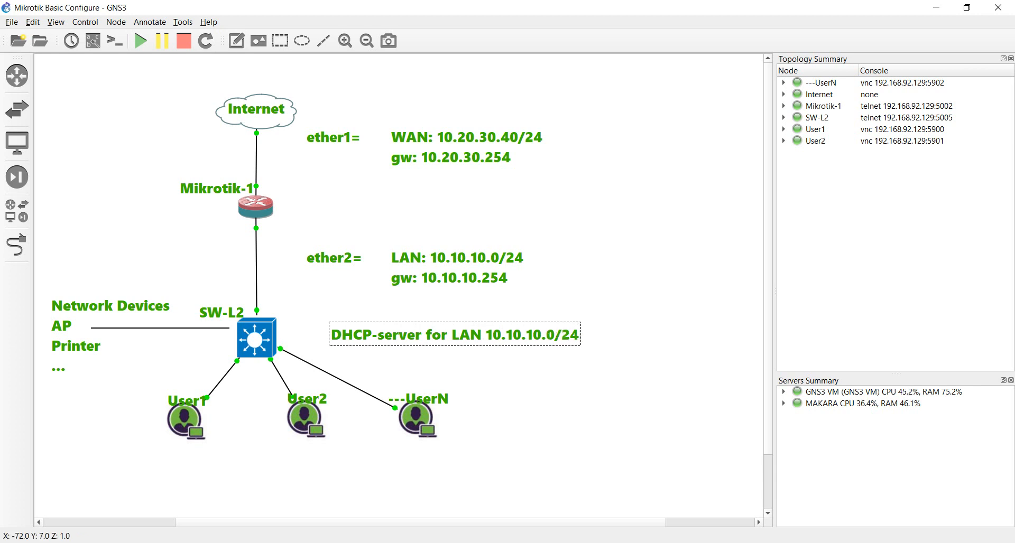
{"action": "left_click", "coordinate": [452, 368]}
{"action": "left_click_drag", "start_coordinate": [452, 337], "coordinate": [539, 339]}
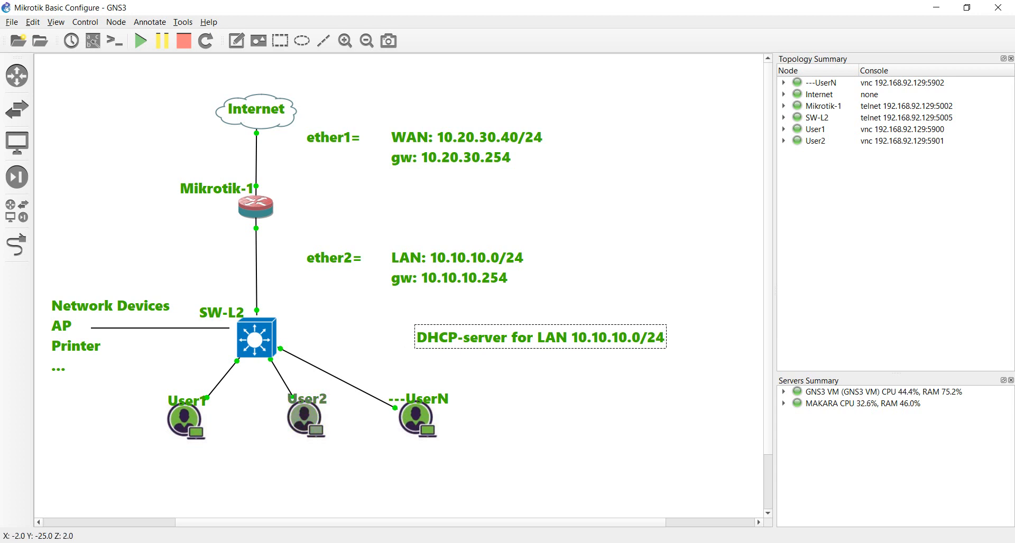
Reposition the User1, User2 and ---UserN labels slightly so they line up in a row above their icons.
{"action": "left_click_drag", "start_coordinate": [308, 399], "coordinate": [305, 399]}
{"action": "left_click_drag", "start_coordinate": [187, 401], "coordinate": [198, 398]}
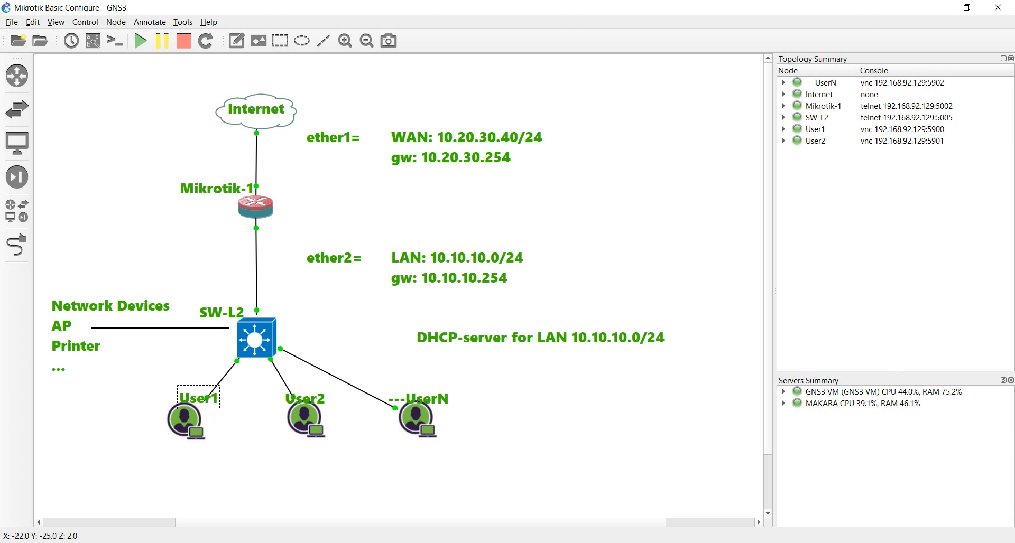
{"action": "left_click_drag", "start_coordinate": [418, 400], "coordinate": [418, 398]}
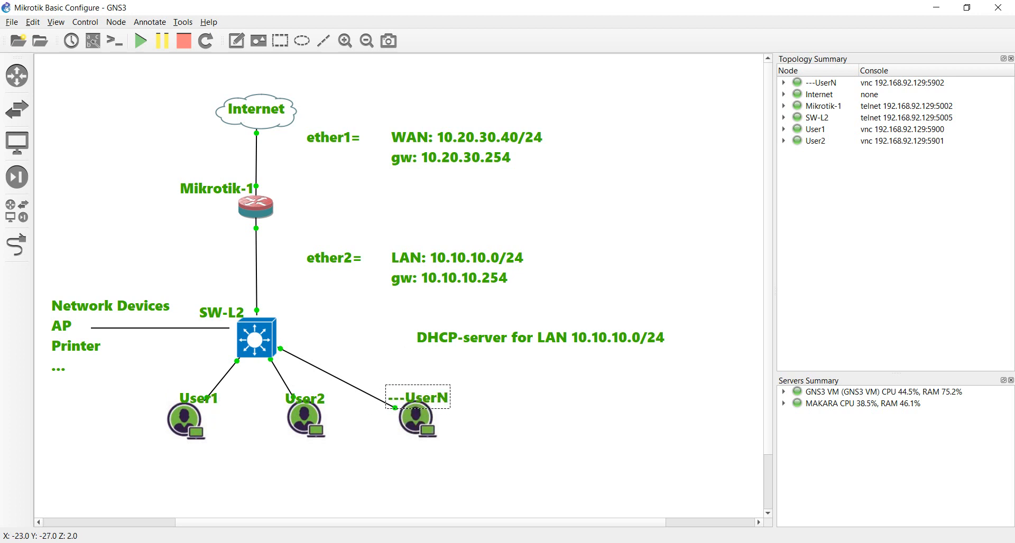
{"action": "left_click", "coordinate": [479, 404]}
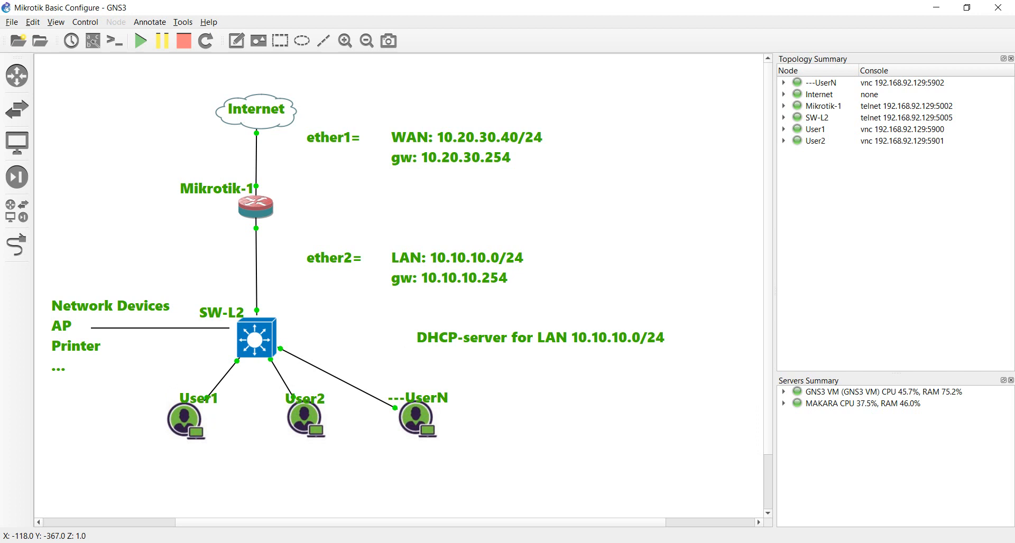
Switch to the Mikrotik-1 console and start the DHCP wizard with the command ip dhcp-server setup.
{"action": "key", "text": "alt+Tab"}
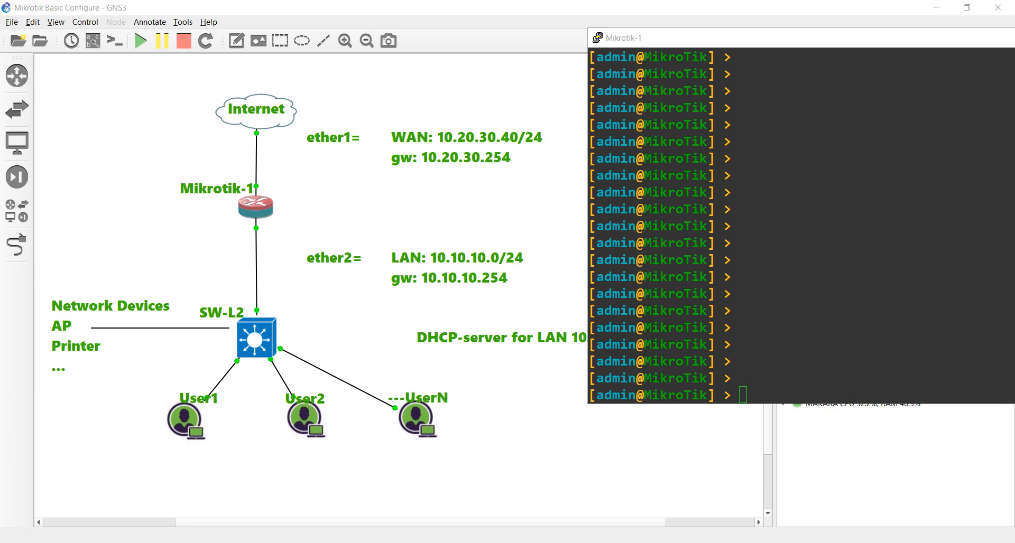
{"action": "left_click_drag", "start_coordinate": [793, 38], "coordinate": [708, 25]}
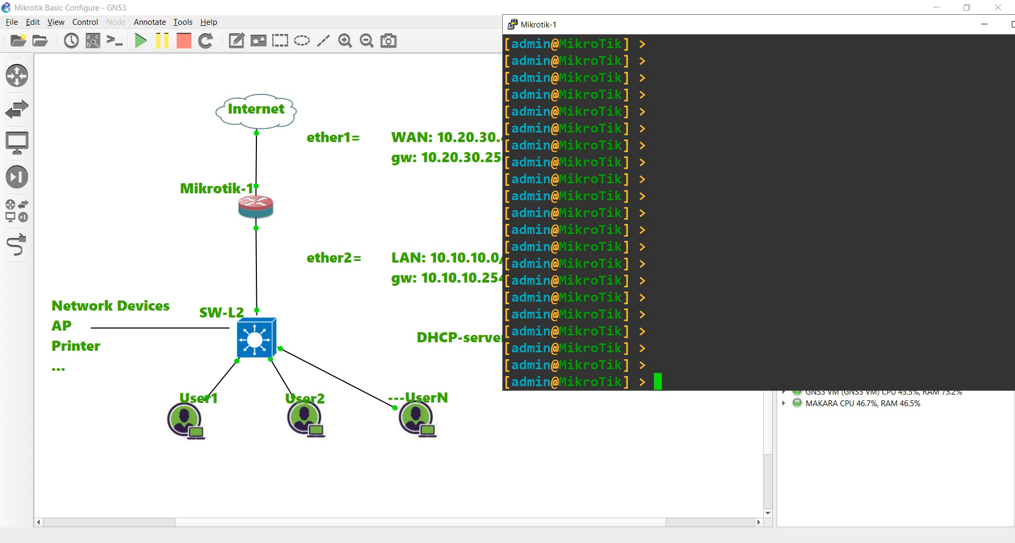
{"action": "type", "text": "ip dh"}
{"action": "key", "text": "Tab"}
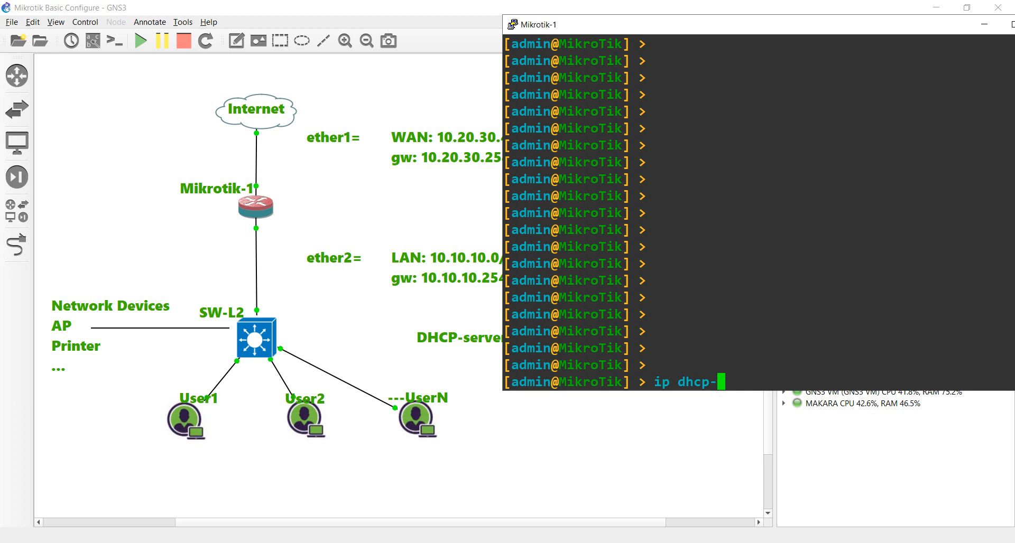
{"action": "type", "text": "se"}
{"action": "key", "text": "Tab"}
{"action": "type", "text": "setup"}
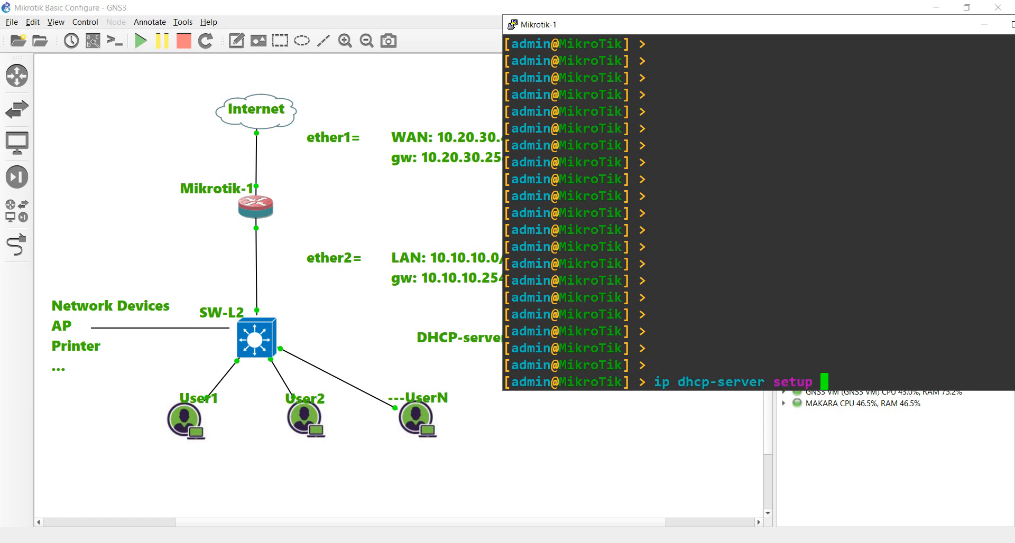
{"action": "key", "text": "BackSpace"}
{"action": "key", "text": "Return"}
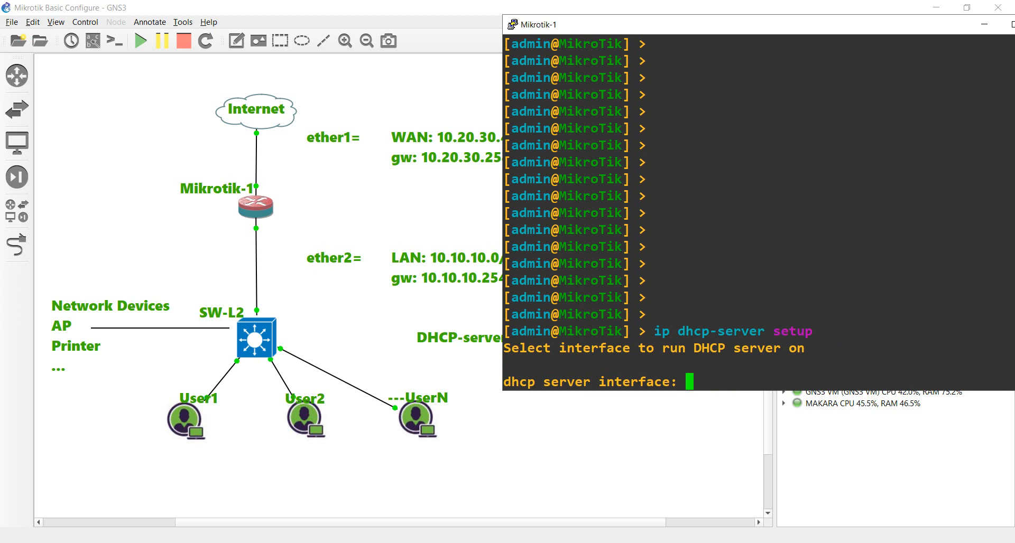
Run the DHCP server on interface LAN1, accepting address space 10.10.10.0/24 and gateway 10.10.10.254.
{"action": "type", "text": "LAN1"}
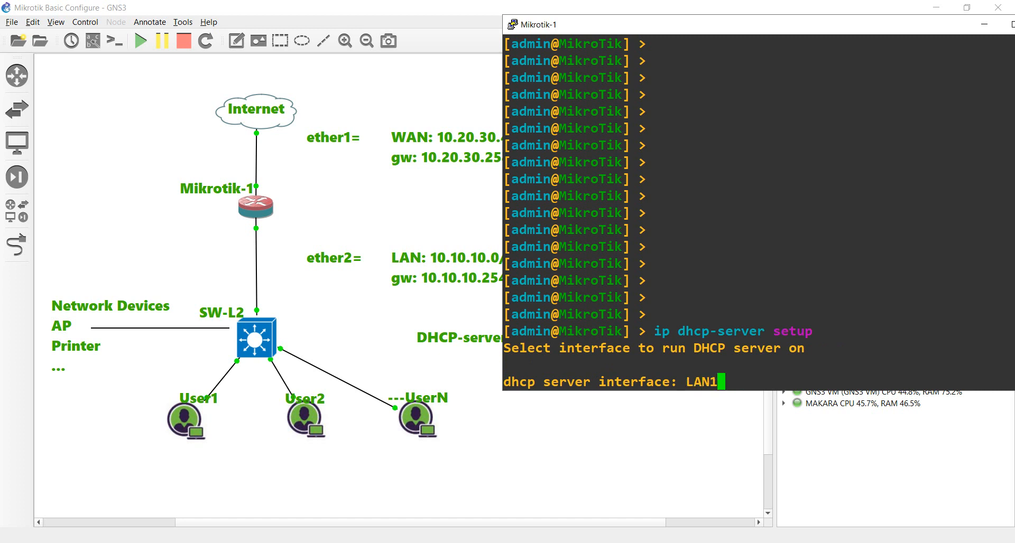
{"action": "key", "text": "Return"}
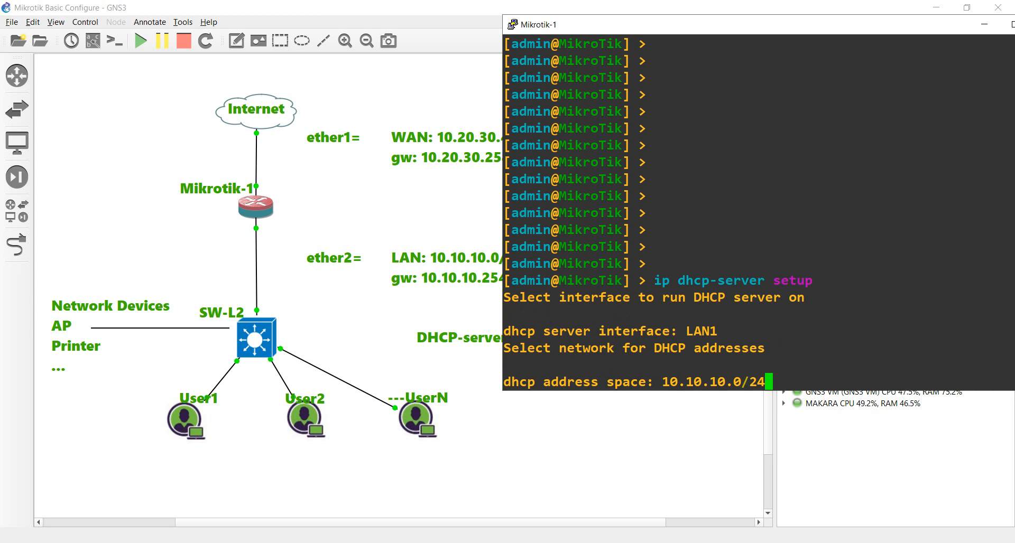
{"action": "key", "text": "Return"}
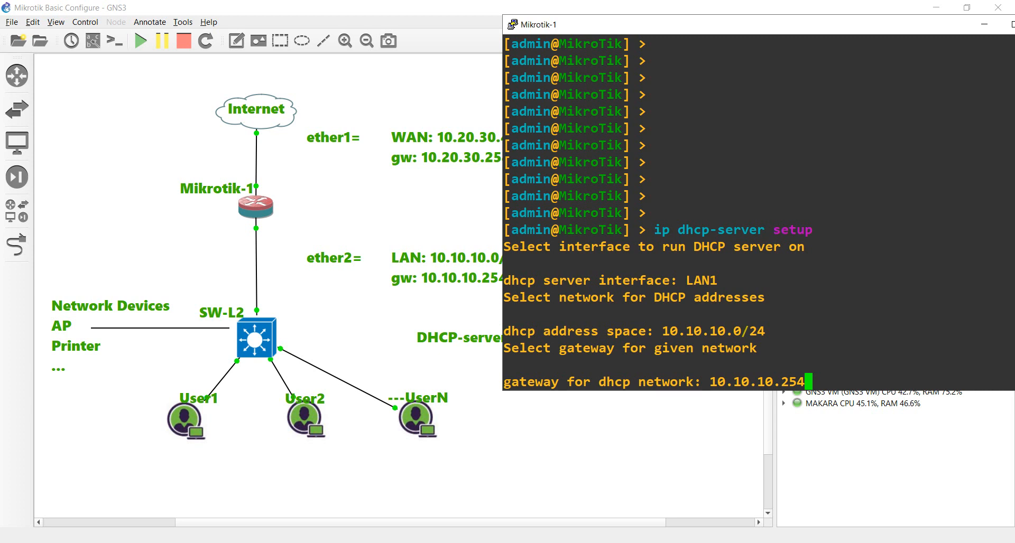
{"action": "key", "text": "Return"}
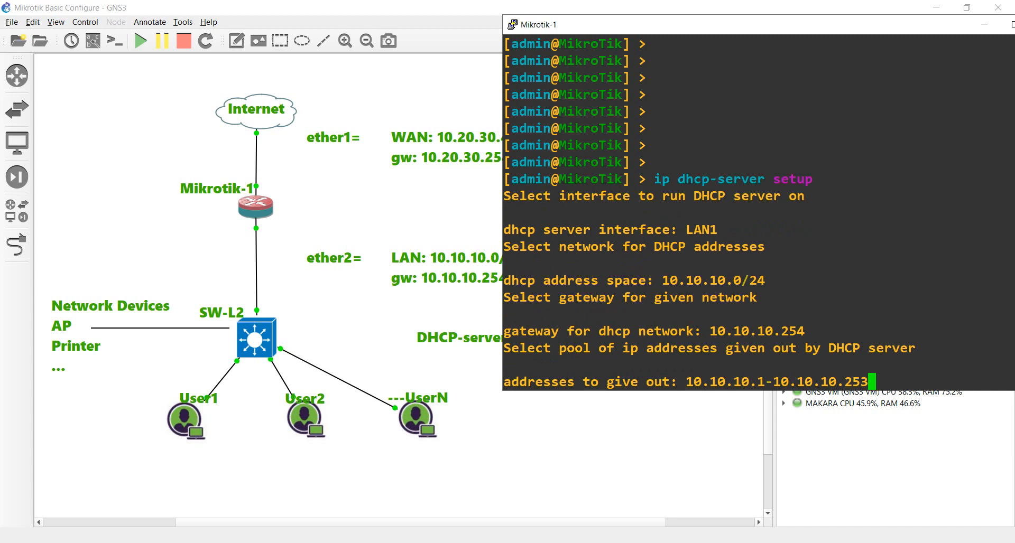
Set the DHCP address pool to 10.10.10.1-10.10.10.200.
{"action": "key", "text": "BackSpace"}
{"action": "key", "text": "BackSpace"}
{"action": "type", "text": "00"}
{"action": "key", "text": "Return"}
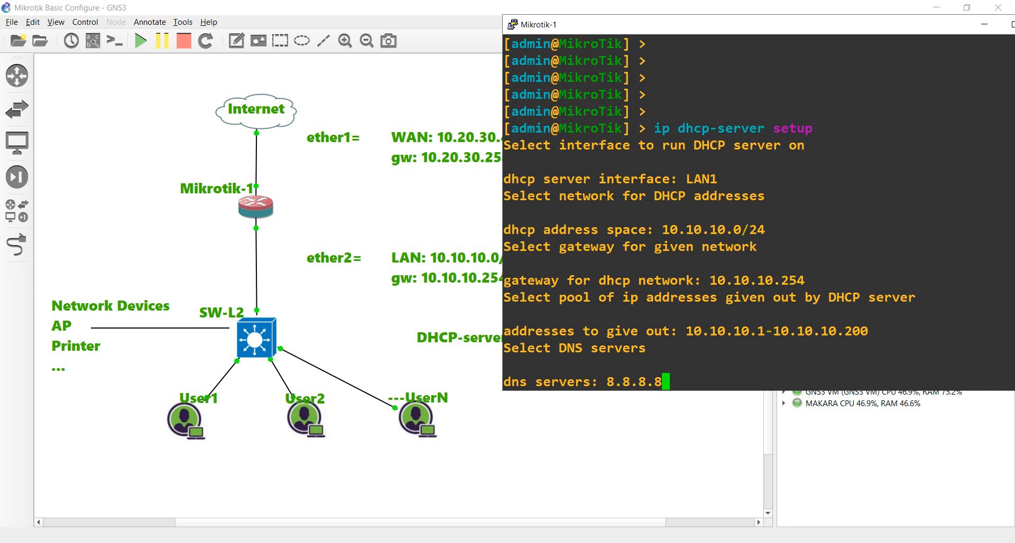
Set the DNS servers to 8.8.8.8,9.9.9.9 and accept the 10m lease time to finish the DHCP setup.
{"action": "type", "text": ",9.9.9.9"}
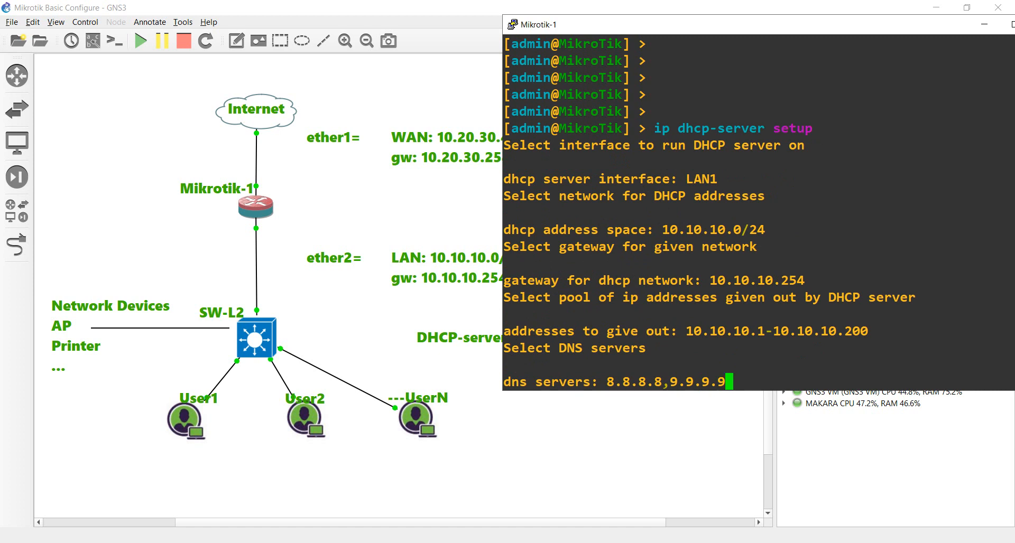
{"action": "key", "text": "Return"}
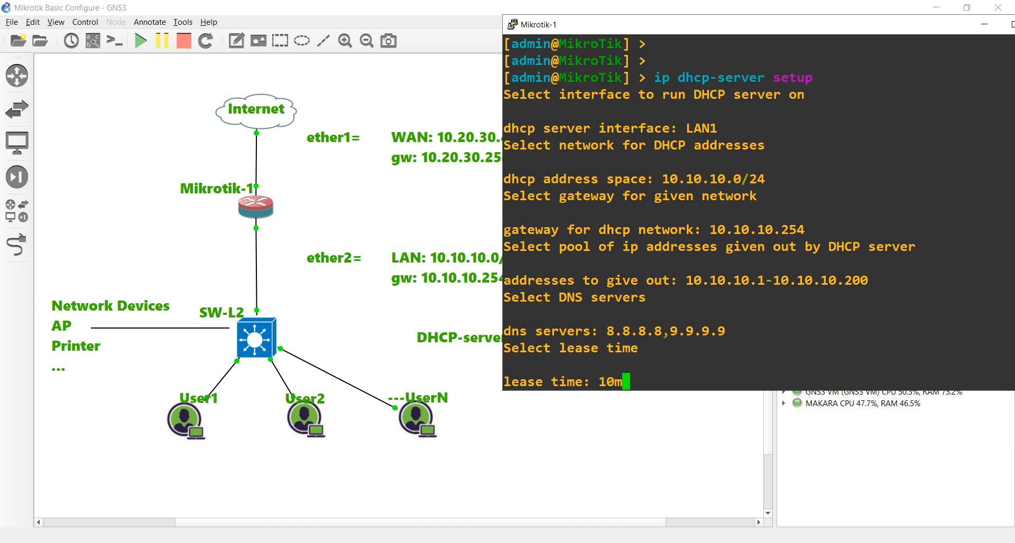
{"action": "key", "text": "Return"}
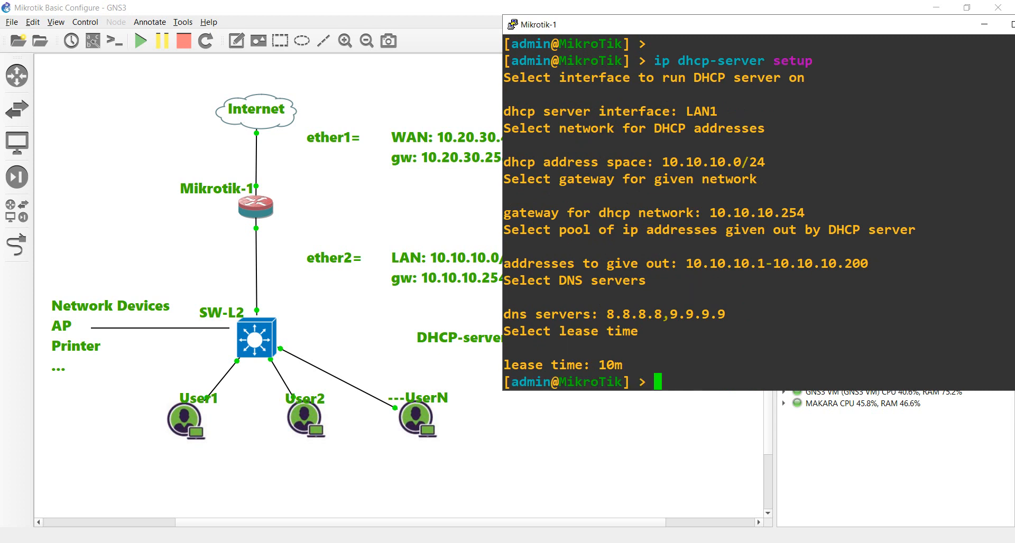
List the router's configured DHCP servers with the command ip dhcp-server print.
{"action": "type", "text": "ip a"}
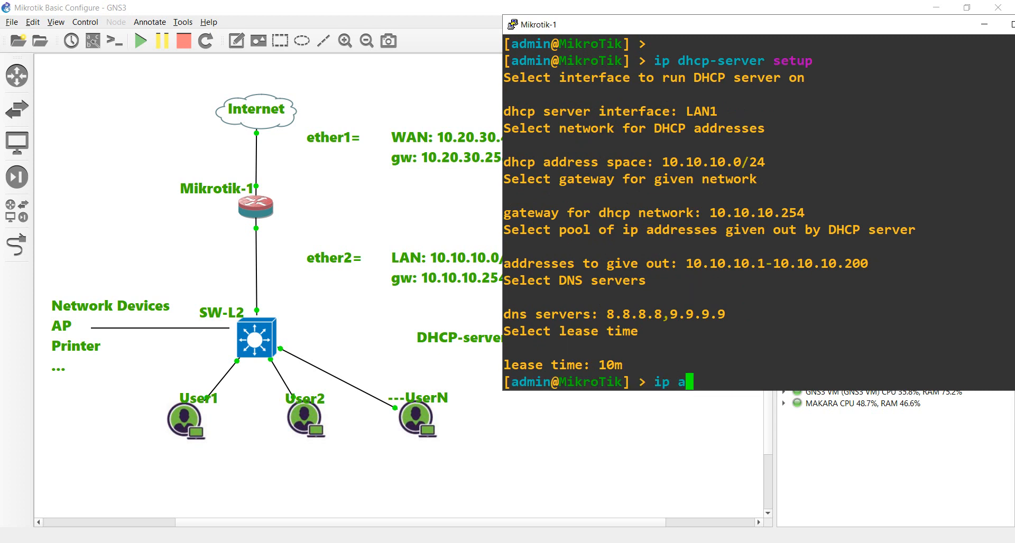
{"action": "key", "text": "BackSpace"}
{"action": "type", "text": "dhcp-server p"}
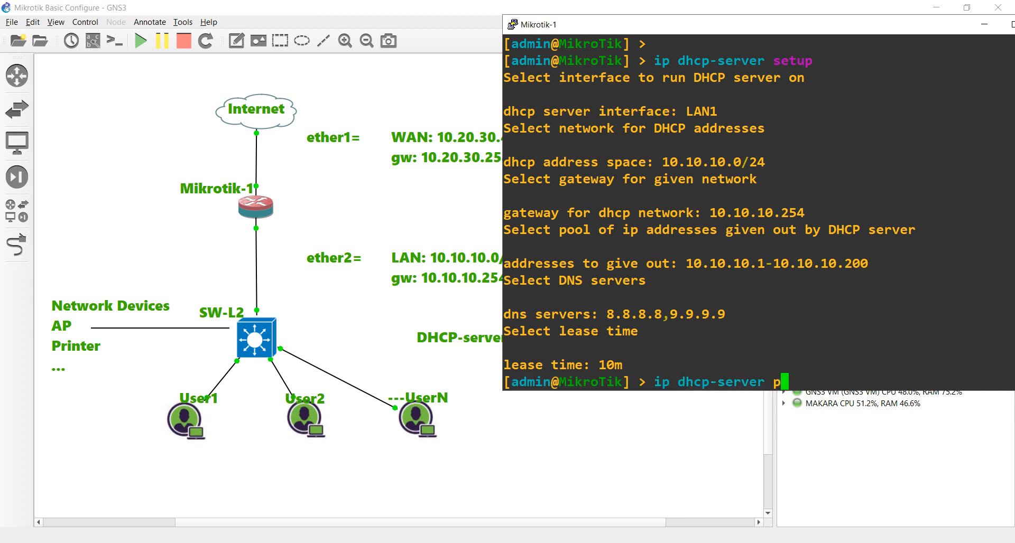
{"action": "type", "text": "rint"}
{"action": "key", "text": "Return"}
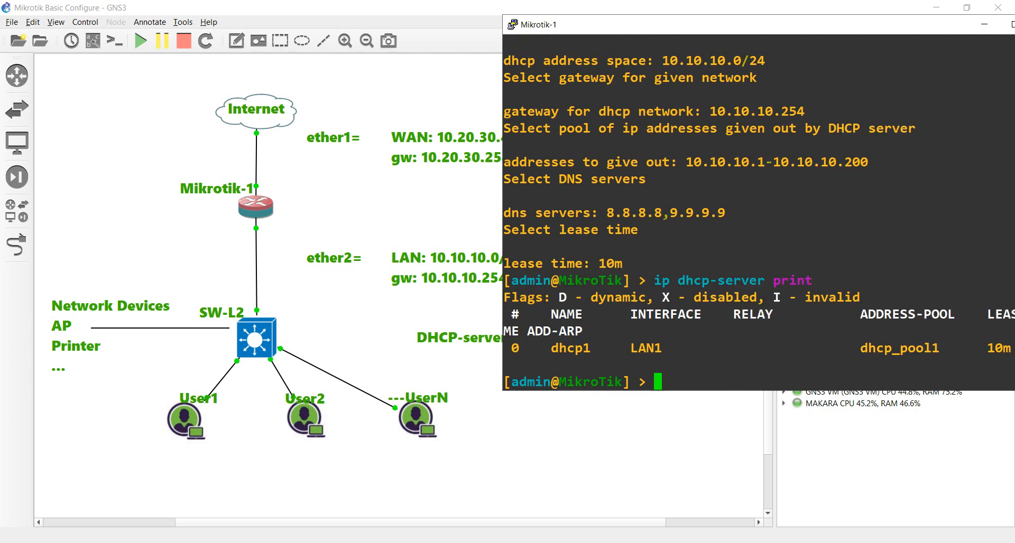
Bring the whole console output into view and examine the DHCP server entry's interface, address pool and lease time.
{"action": "left_click_drag", "start_coordinate": [502, 211], "coordinate": [209, 211]}
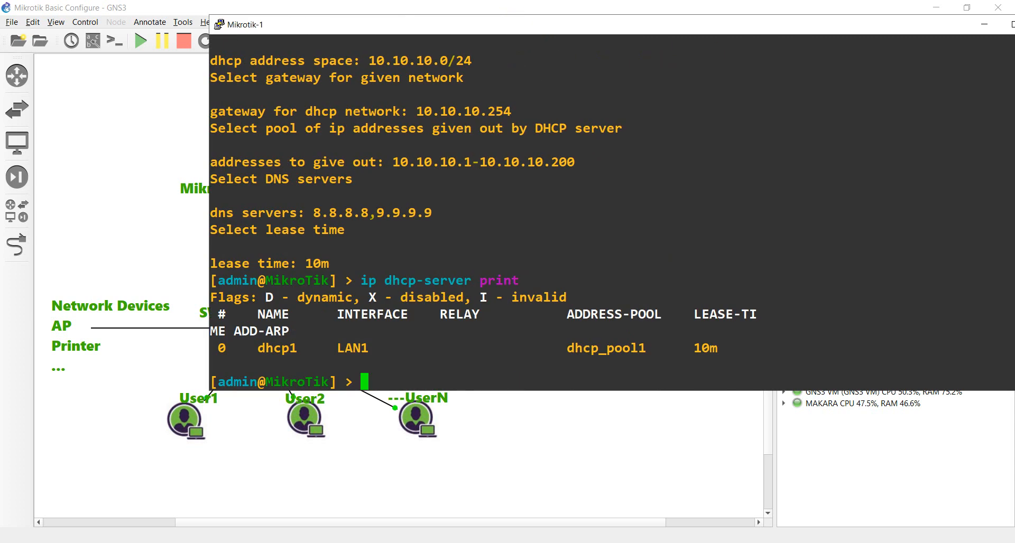
{"action": "left_click_drag", "start_coordinate": [725, 348], "coordinate": [335, 348]}
{"action": "left_click", "coordinate": [338, 333]}
{"action": "left_click", "coordinate": [303, 348]}
{"action": "left_click", "coordinate": [336, 348]}
{"action": "double_click", "coordinate": [353, 348]}
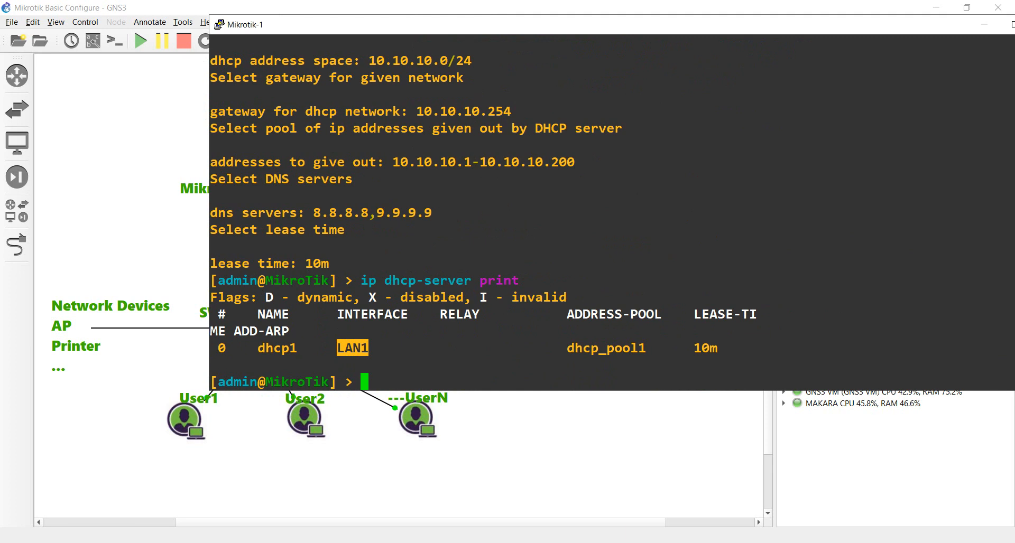
{"action": "left_click_drag", "start_coordinate": [560, 348], "coordinate": [669, 349]}
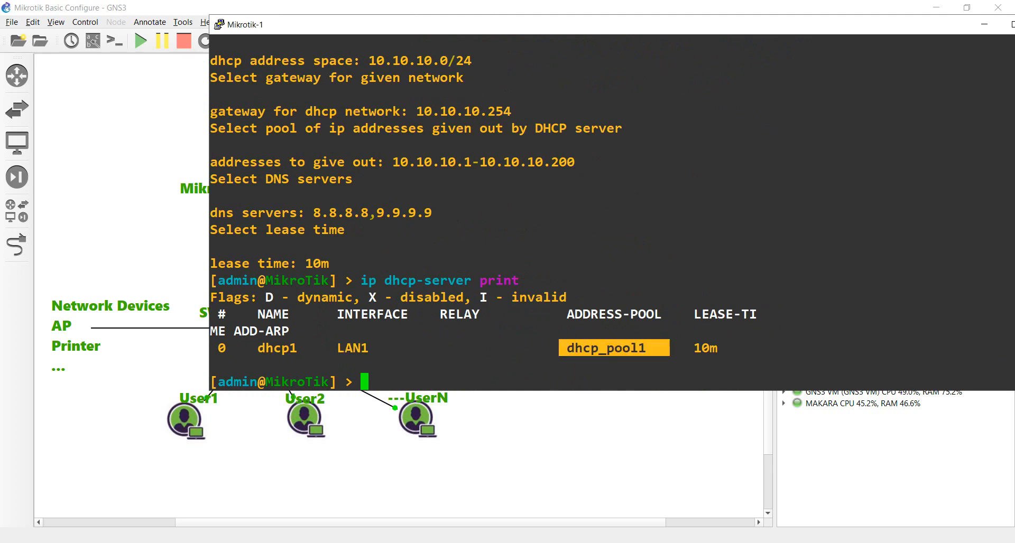
{"action": "left_click", "coordinate": [667, 349]}
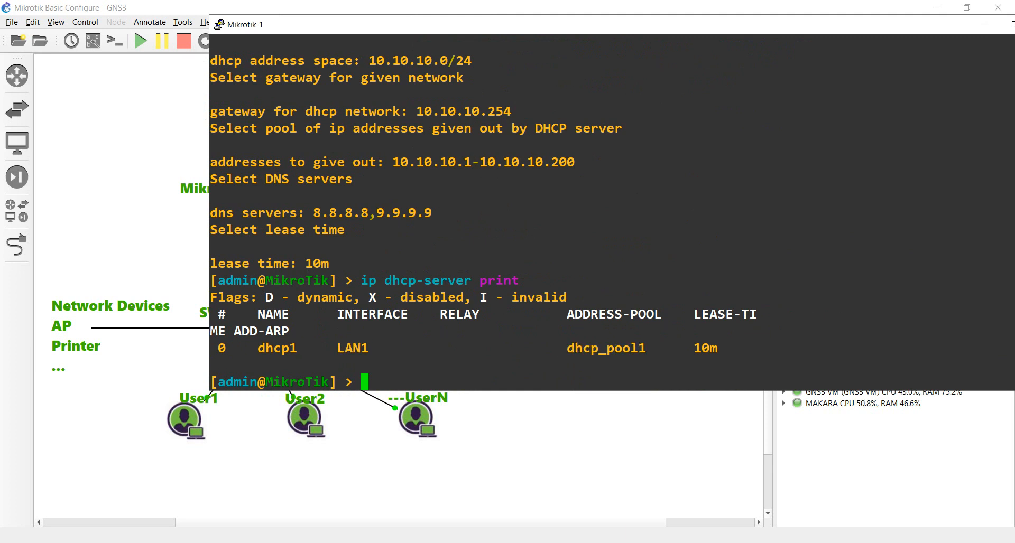
Return to the GNS3 topology, open User2's console, and apply DHCP broadcast to its eth0 interface.
{"action": "key", "text": "alt+Tab"}
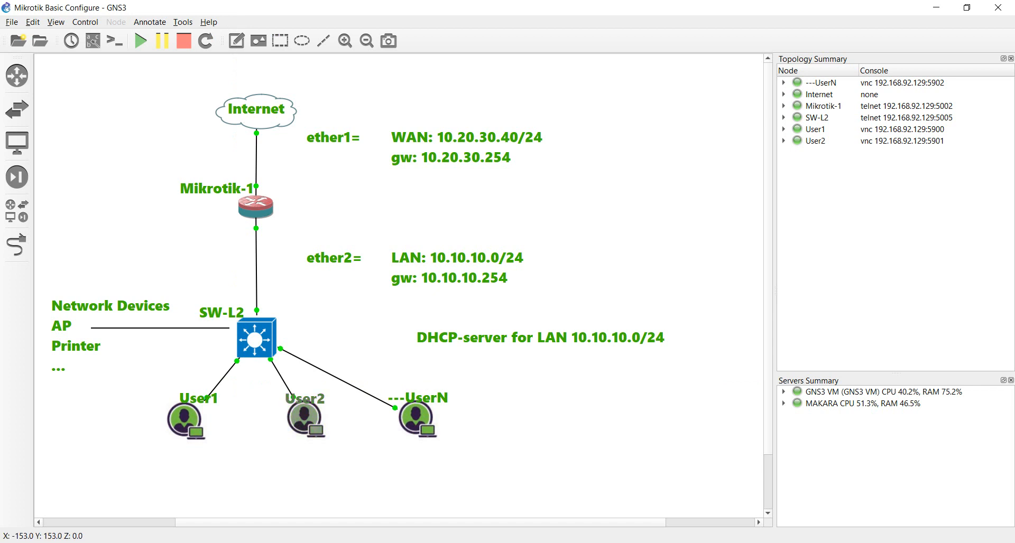
{"action": "right_click", "coordinate": [308, 421]}
{"action": "left_click", "coordinate": [340, 268]}
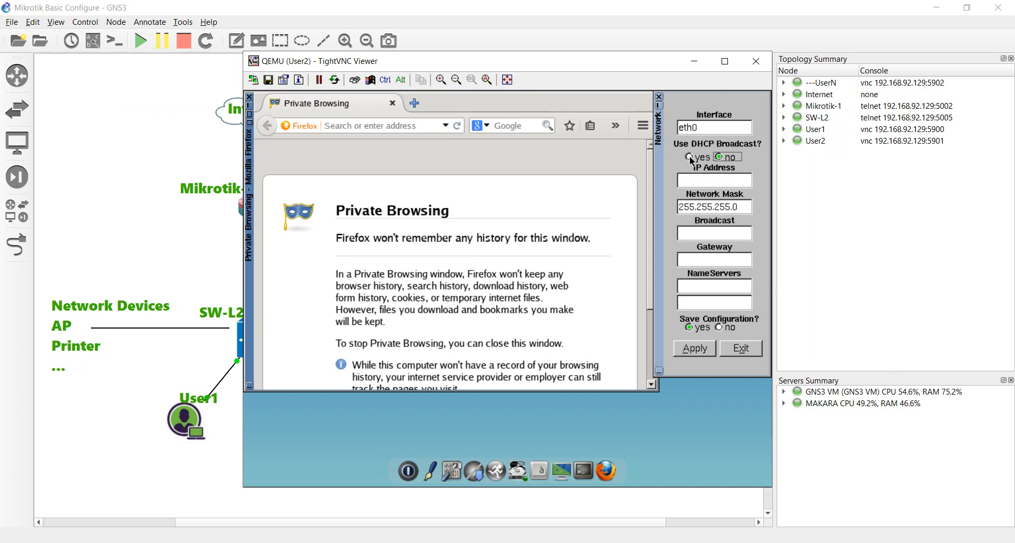
{"action": "left_click", "coordinate": [689, 157]}
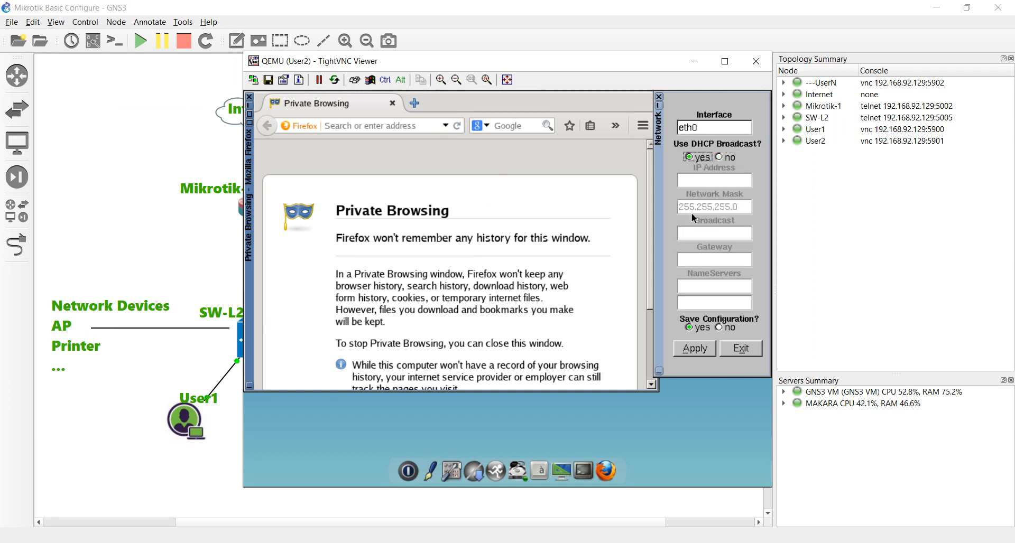
{"action": "left_click", "coordinate": [708, 356]}
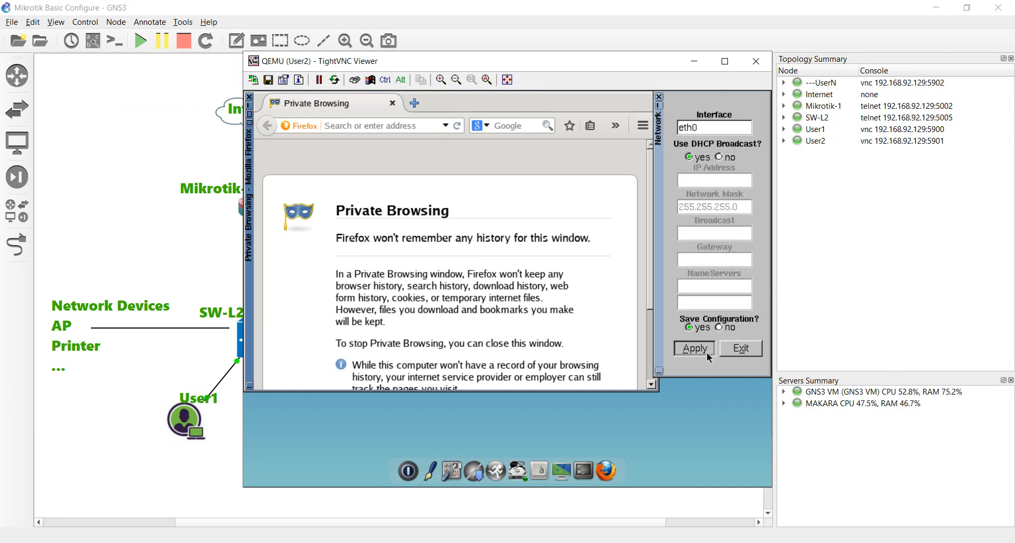
Open a terminal on User2 and check its network interface addresses with ifconfig.
{"action": "left_click", "coordinate": [583, 470]}
{"action": "type", "text": "ifconfig"}
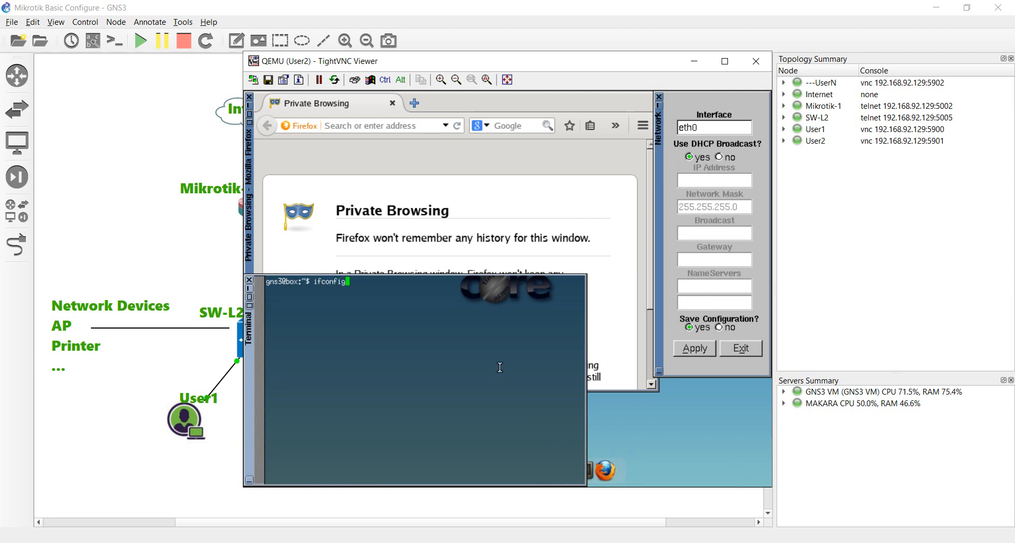
{"action": "key", "text": "Return"}
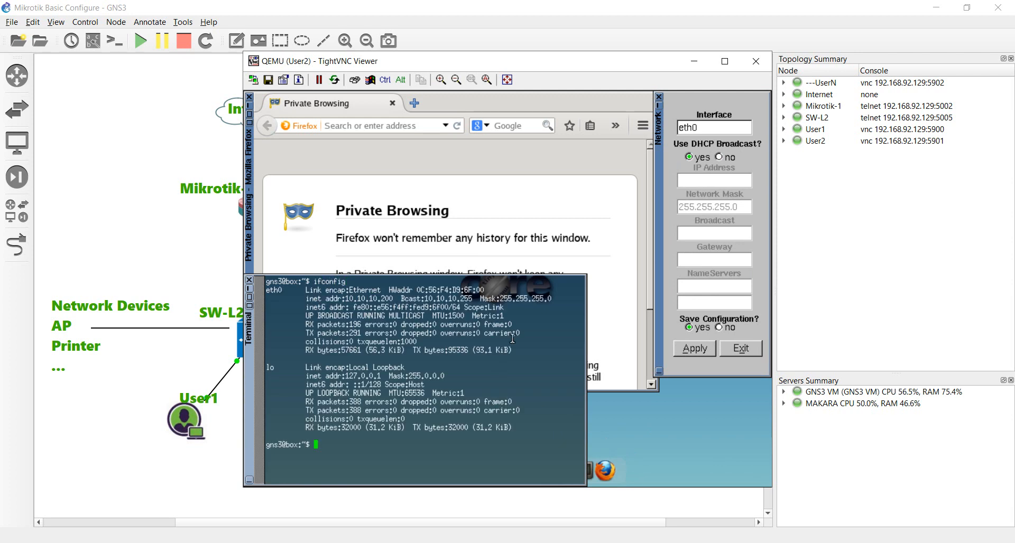
Highlight eth0's IPv4 address in the User2 terminal output, and test internet connectivity by pinging 1.1.1.1.
{"action": "left_click_drag", "start_coordinate": [345, 298], "coordinate": [395, 299]}
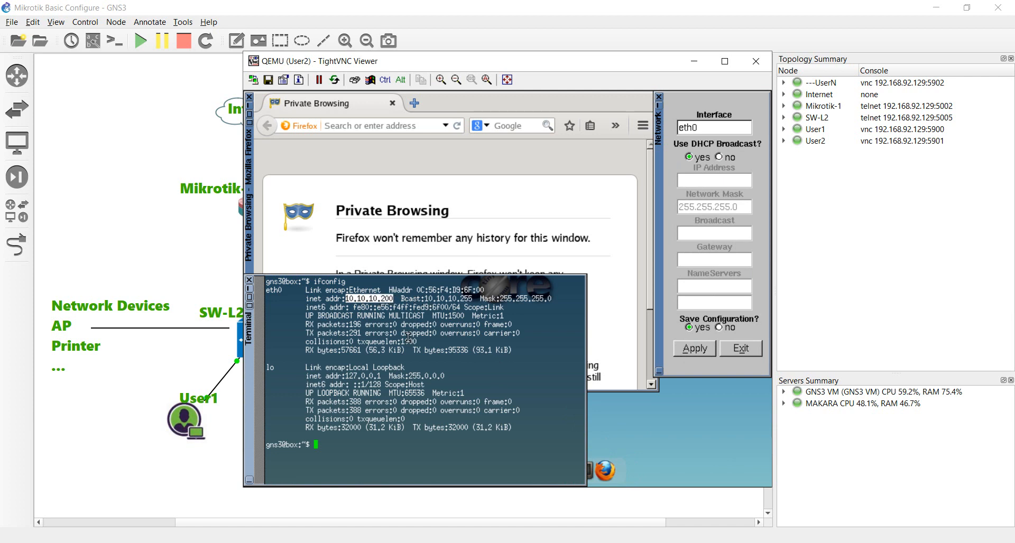
{"action": "type", "text": "ping 1.1.1.1"}
{"action": "key", "text": "Return"}
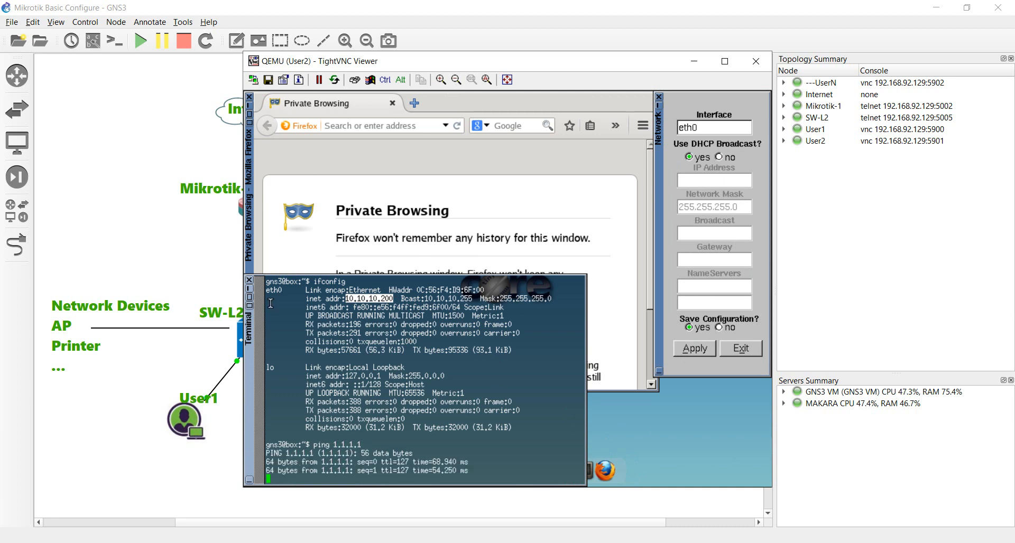
Return to the GNS3 topology and open the console of the ---UserN node.
{"action": "left_click", "coordinate": [240, 417]}
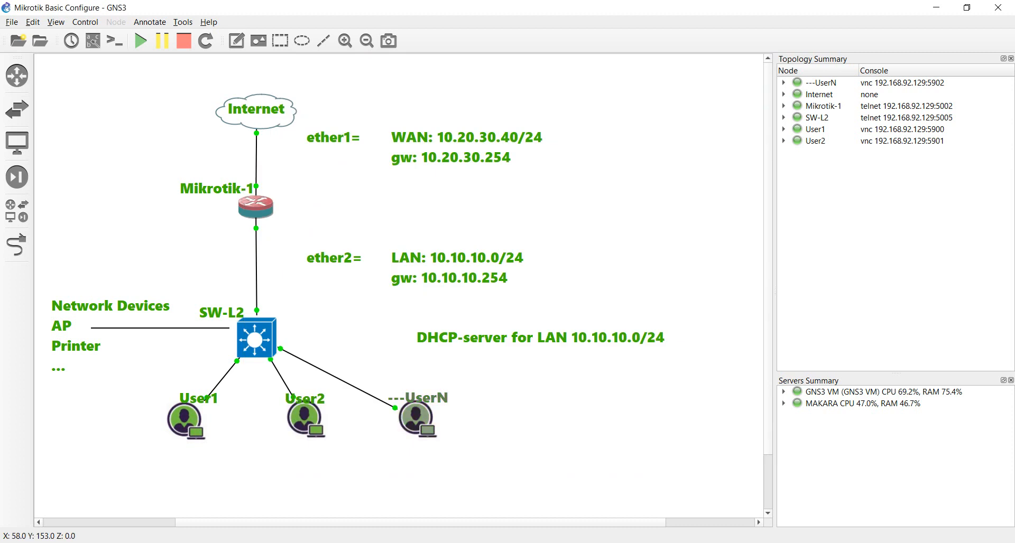
{"action": "right_click", "coordinate": [415, 418]}
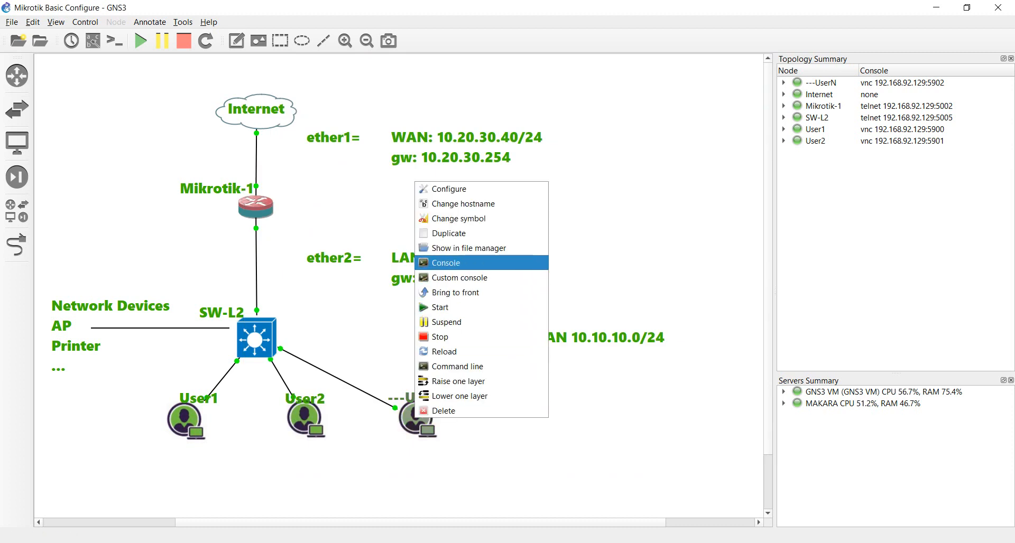
{"action": "left_click", "coordinate": [446, 263]}
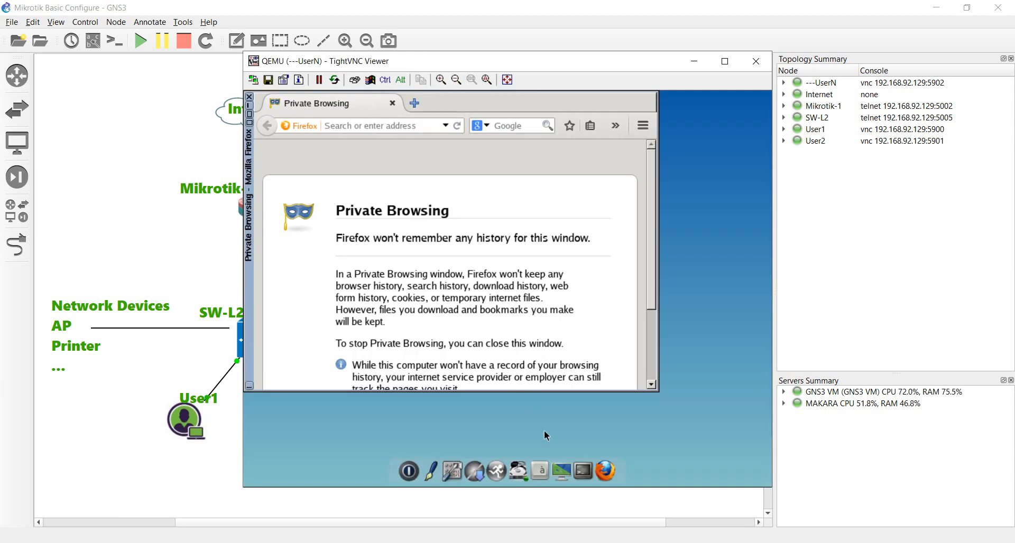
Apply DHCP broadcast to ---UserN's eth0 interface in its network settings, and close the control panel.
{"action": "left_click", "coordinate": [461, 471]}
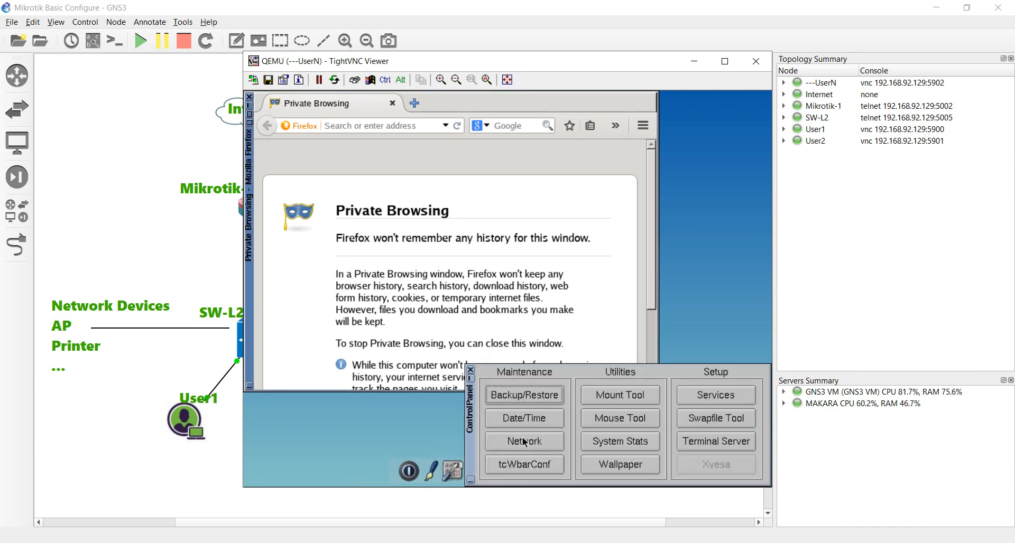
{"action": "left_click", "coordinate": [523, 440]}
{"action": "left_click", "coordinate": [690, 157]}
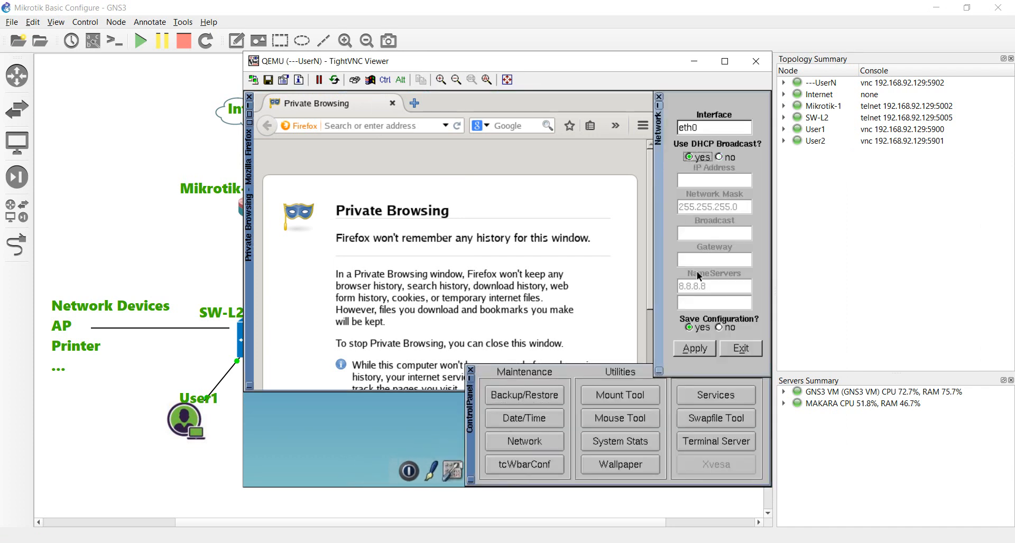
{"action": "right_click", "coordinate": [429, 435]}
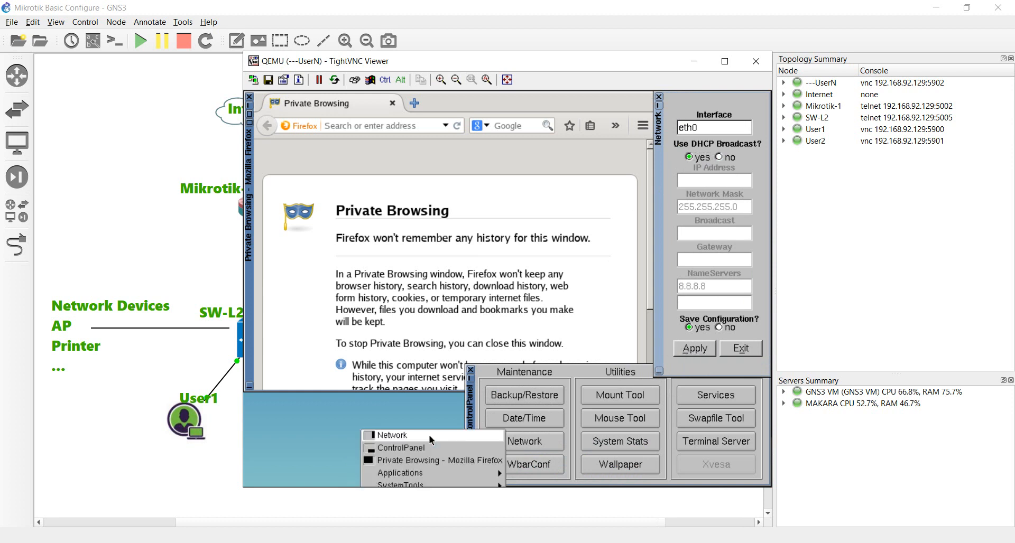
{"action": "left_click", "coordinate": [470, 369]}
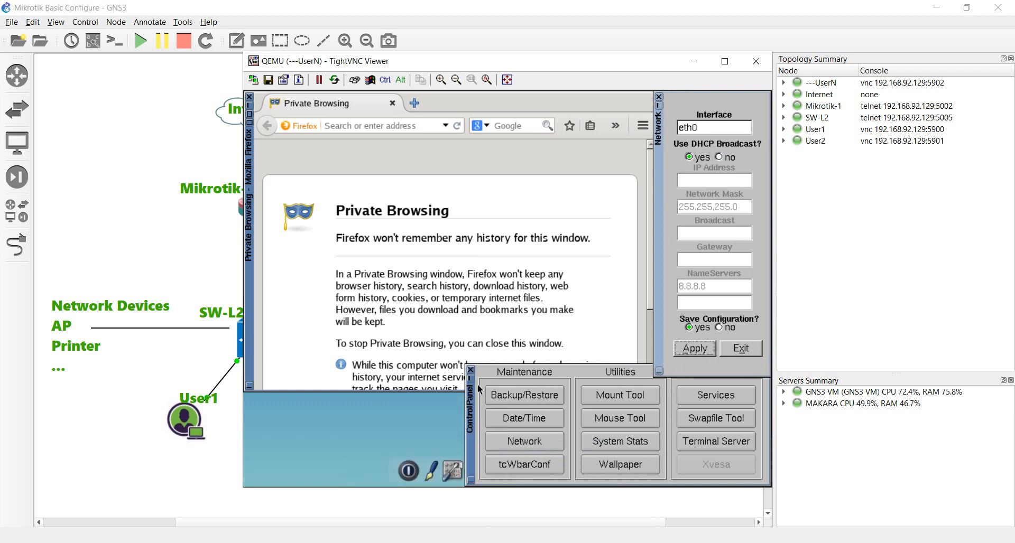
{"action": "left_click", "coordinate": [471, 370]}
Open a terminal on ---UserN, check its network interface addresses with ifconfig, and highlight the end of eth0's IPv4 address.
{"action": "left_click", "coordinate": [581, 473]}
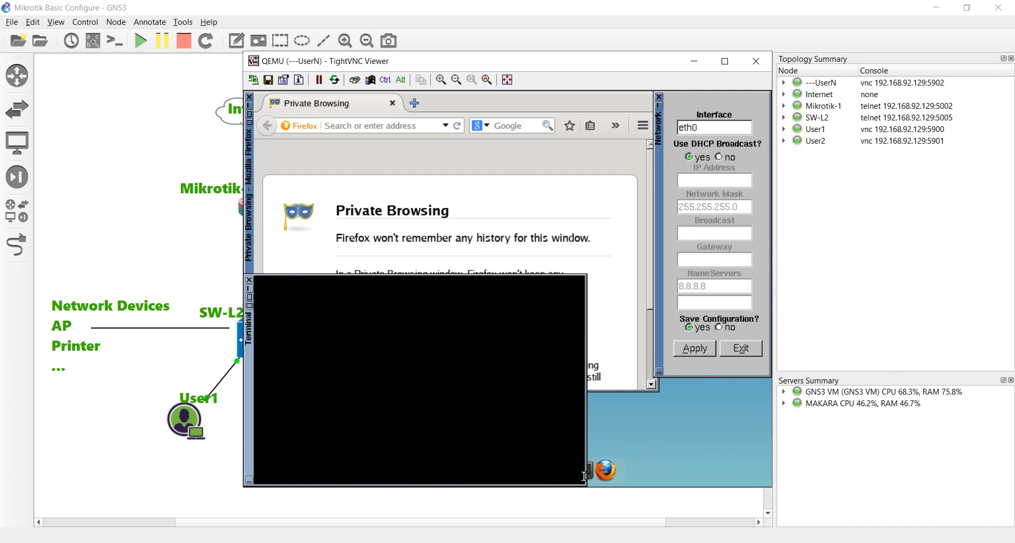
{"action": "type", "text": "i"}
{"action": "type", "text": "fconfig"}
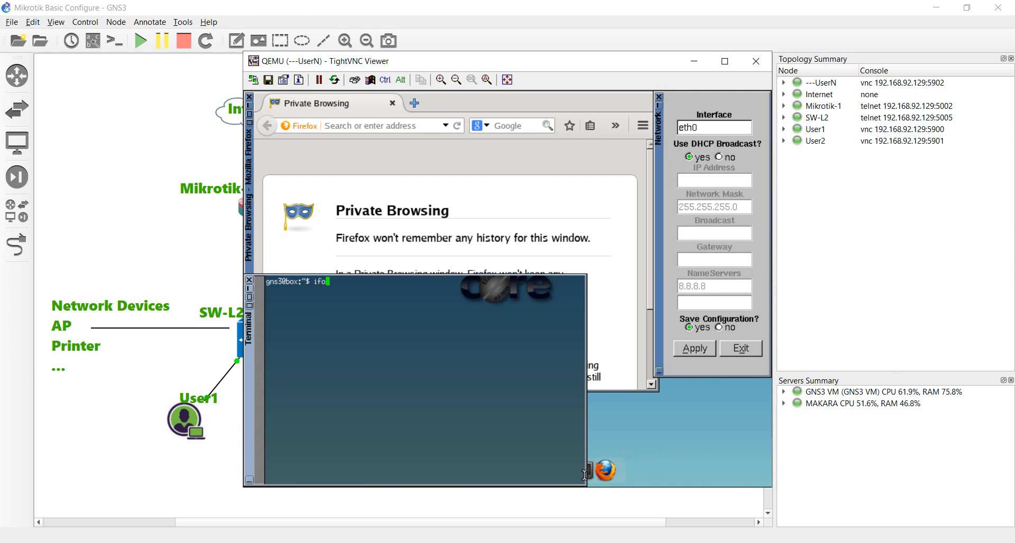
{"action": "key", "text": "Return"}
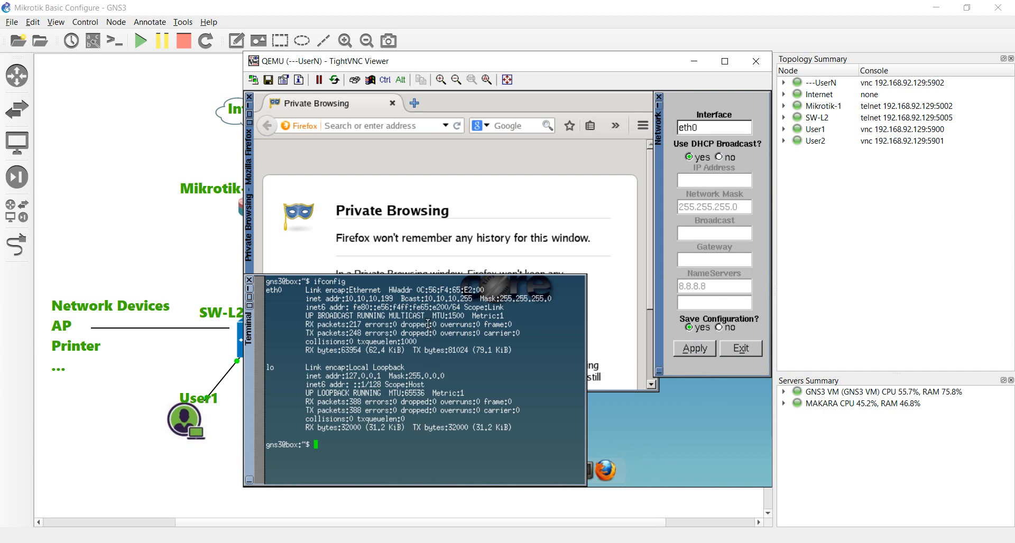
{"action": "left_click_drag", "start_coordinate": [392, 301], "coordinate": [381, 299]}
Test ---UserN's internet connectivity by pinging 1.1.1.1, and stop the ping after a few replies.
{"action": "type", "text": "ping 1.1.1.1"}
{"action": "key", "text": "Return"}
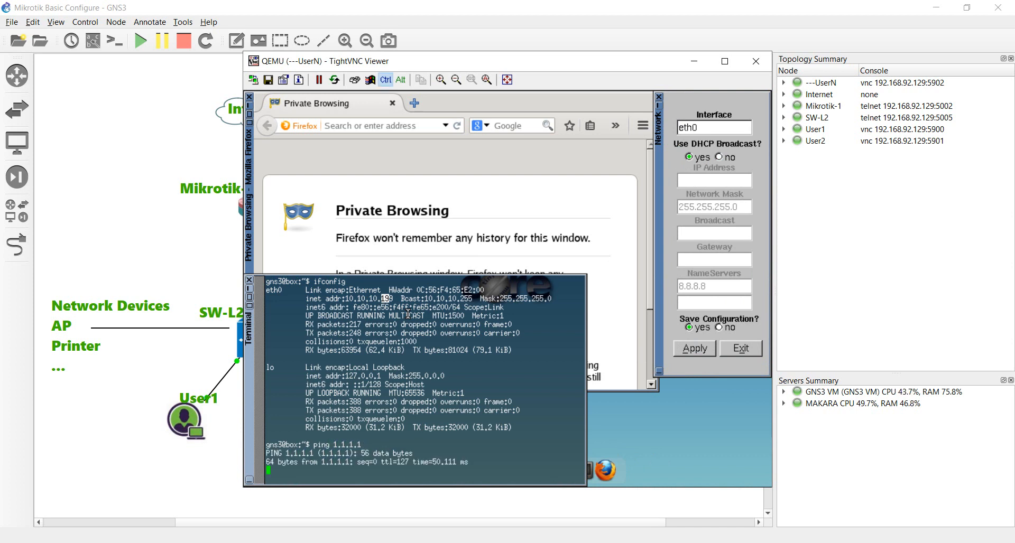
{"action": "key", "text": "ctrl+c"}
Trace the route from ---UserN to 1.1.1.1 with the traceroute command.
{"action": "type", "text": "traceroute "}
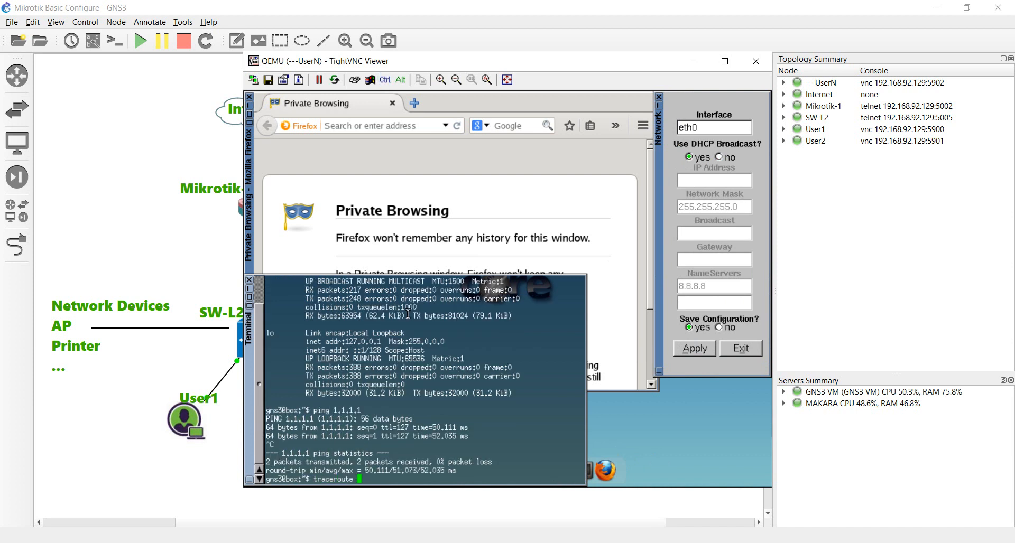
{"action": "type", "text": "1.1.1.1"}
{"action": "key", "text": "Return"}
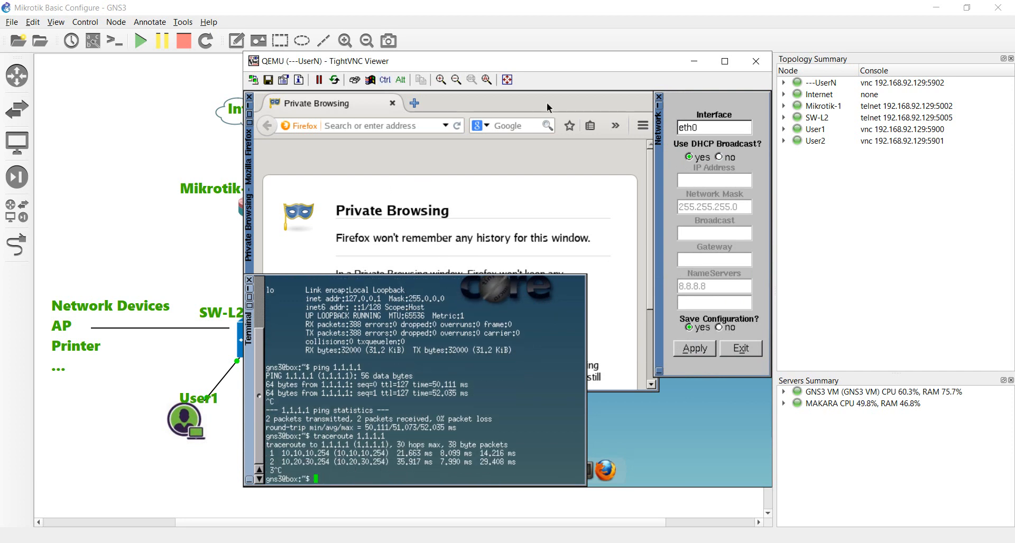
Minimize the ---UserN console, switch to the Mikrotik-1 console, and review the ip dhcp-server setup dialogue from interface to DNS servers.
{"action": "left_click", "coordinate": [694, 61]}
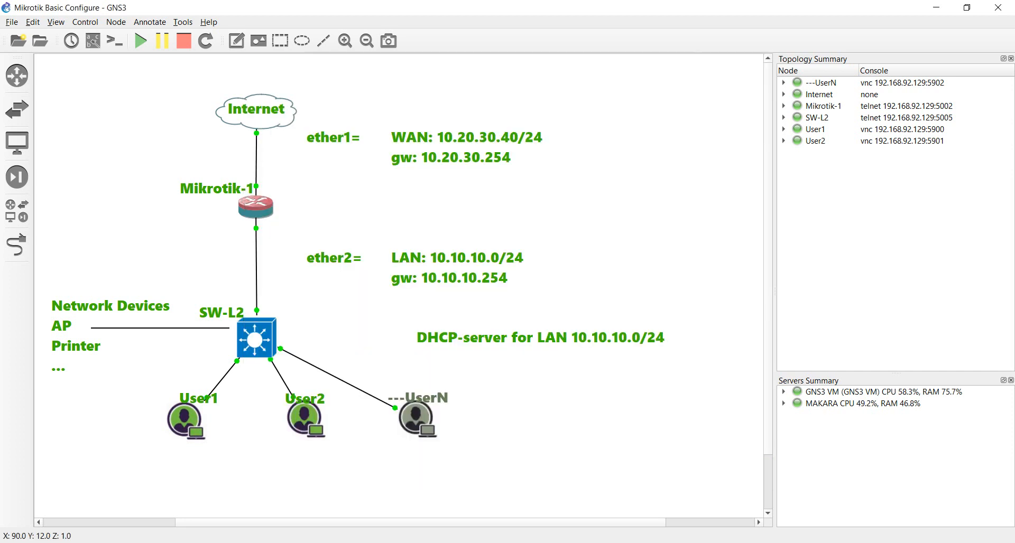
{"action": "key", "text": "alt+Tab"}
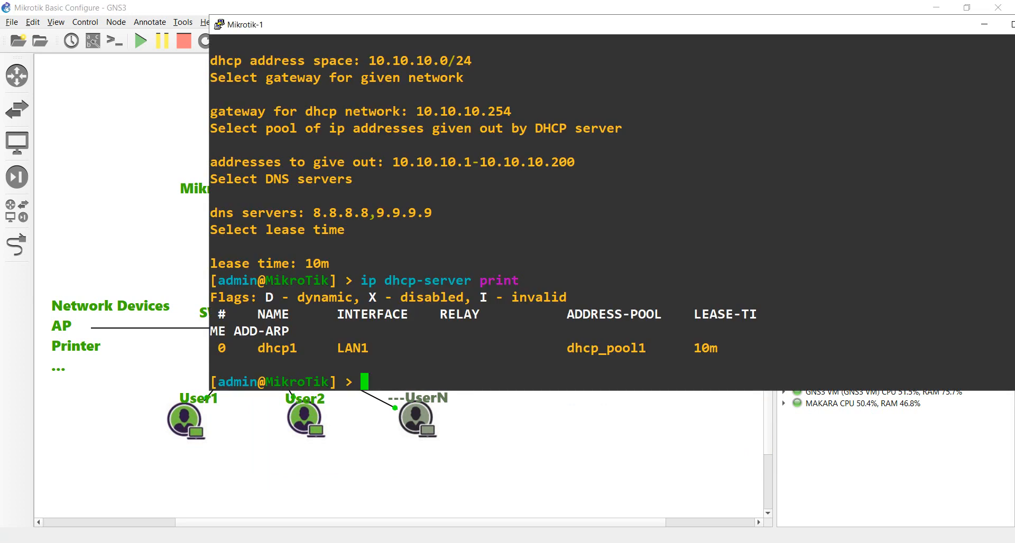
{"action": "scroll", "coordinate": [611, 212], "scroll_direction": "up", "scroll_amount": 3}
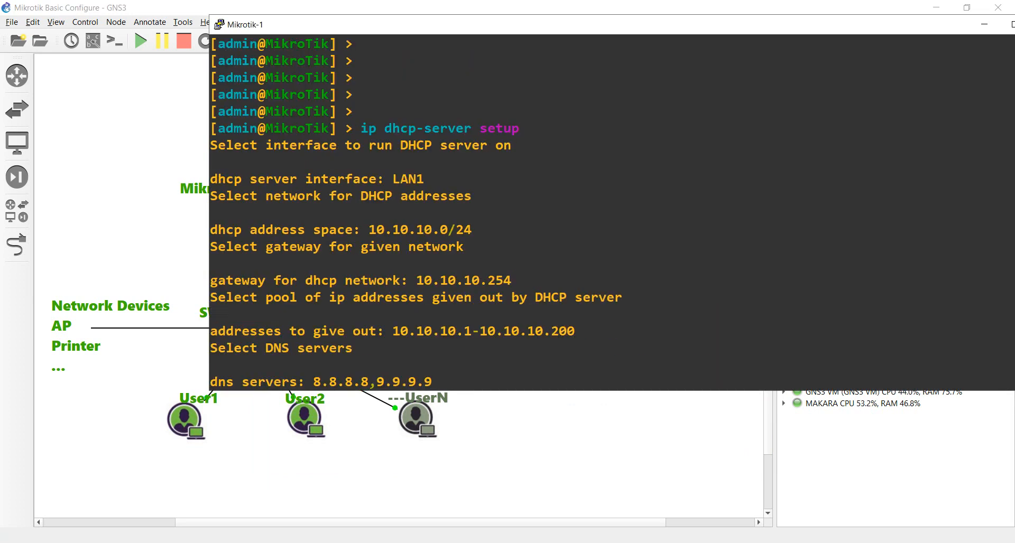
{"action": "scroll", "coordinate": [611, 211], "scroll_direction": "down", "scroll_amount": 3}
{"action": "scroll", "coordinate": [612, 212], "scroll_direction": "up", "scroll_amount": 6}
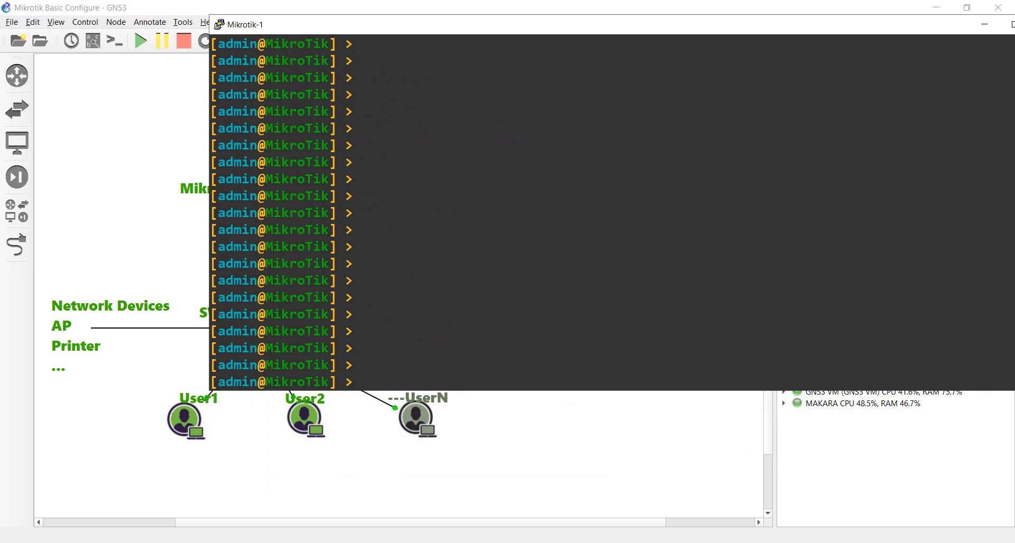
{"action": "scroll", "coordinate": [611, 212], "scroll_direction": "down", "scroll_amount": 6}
{"action": "scroll", "coordinate": [612, 211], "scroll_direction": "up", "scroll_amount": 3}
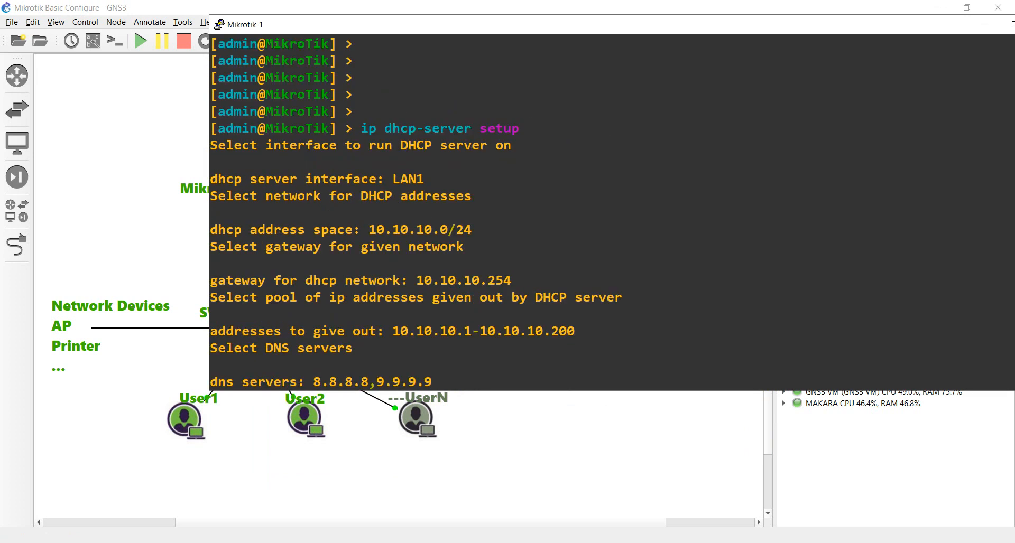